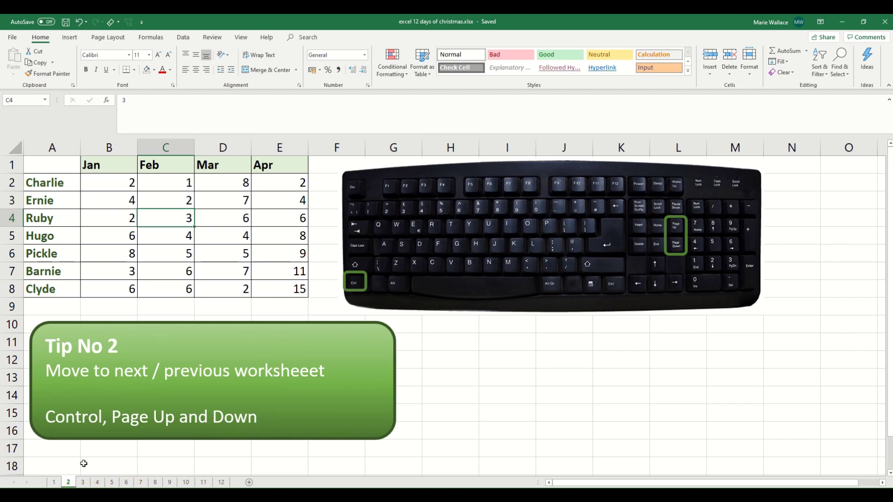
Step: On worksheet 3, add AutoSum totals for all rows and columns of the monthly data using the range B2:F9
key("ctrl+Page_Down")
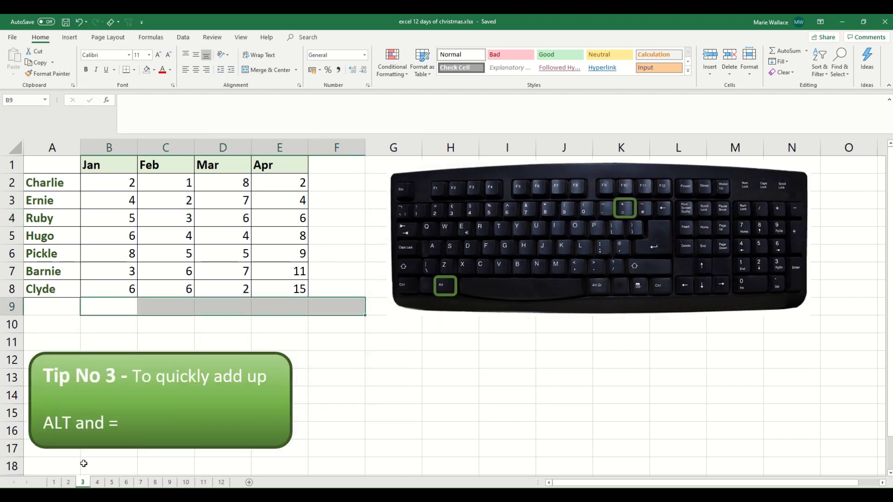
key("ctrl+Page_Down")
key("ctrl+Page_Up")
left_click(160, 265)
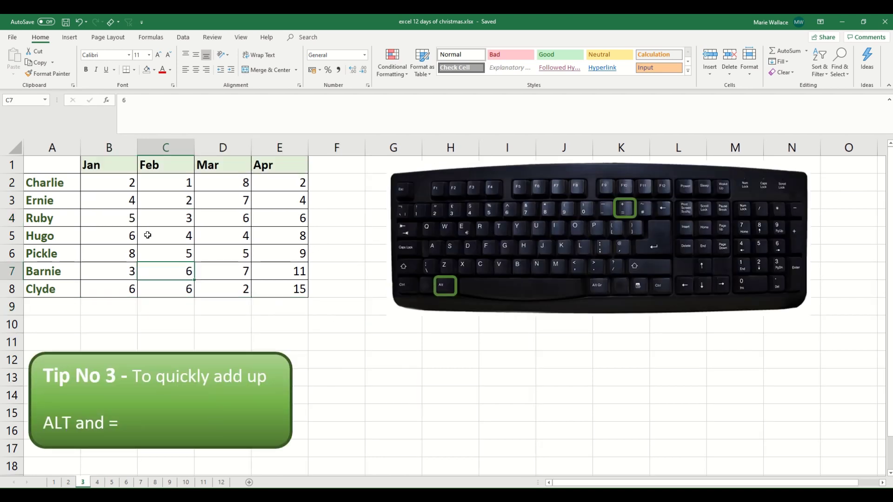
left_click_drag(113, 181, 350, 310)
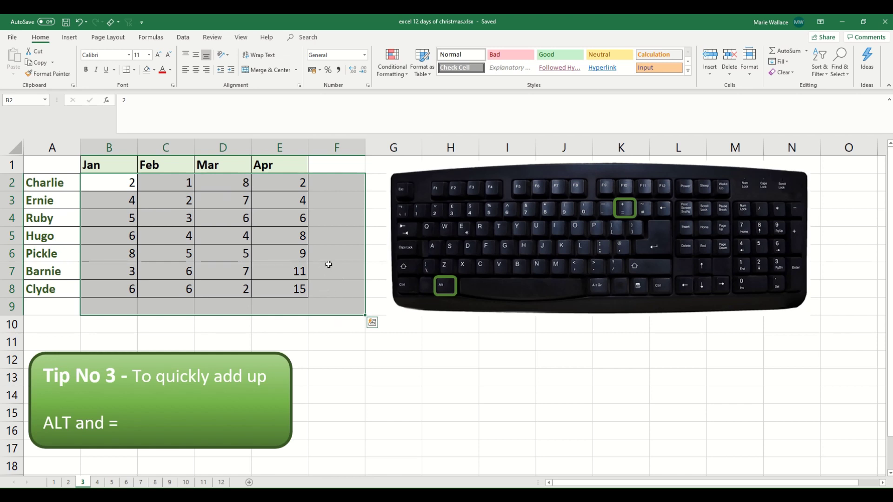
key("alt+equal")
left_click(341, 345)
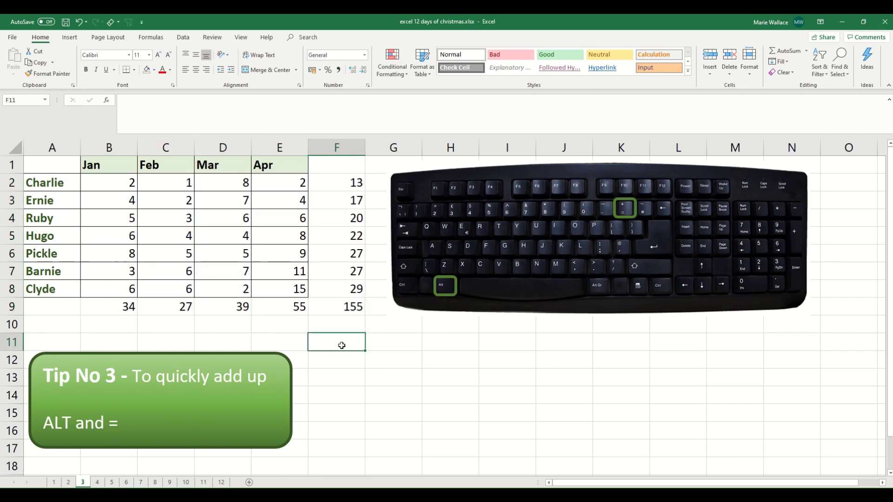
Step: Group worksheets 1 through 12 and change the font colour of the names in A2:A8 to red
left_click(98, 482)
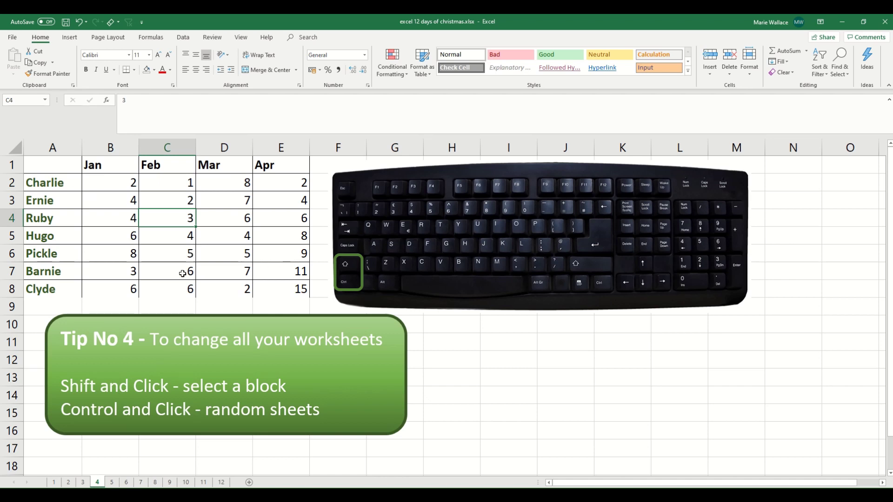
left_click(54, 482)
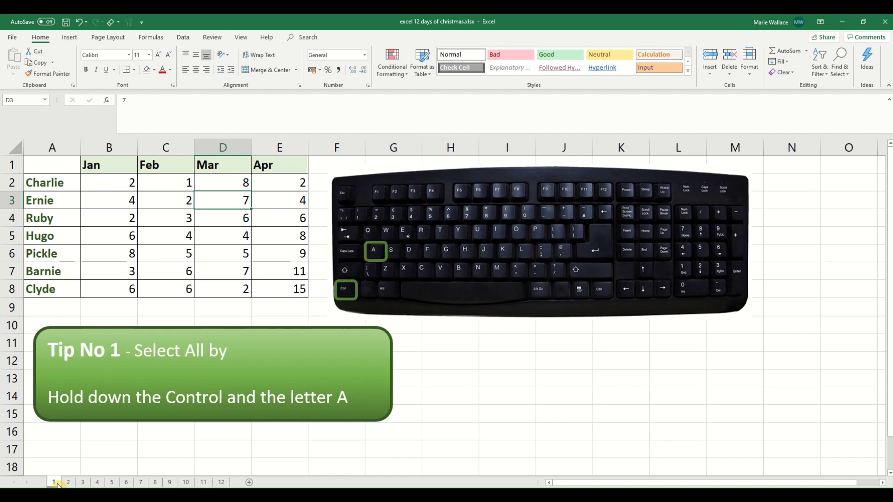
left_click(222, 483, "shift")
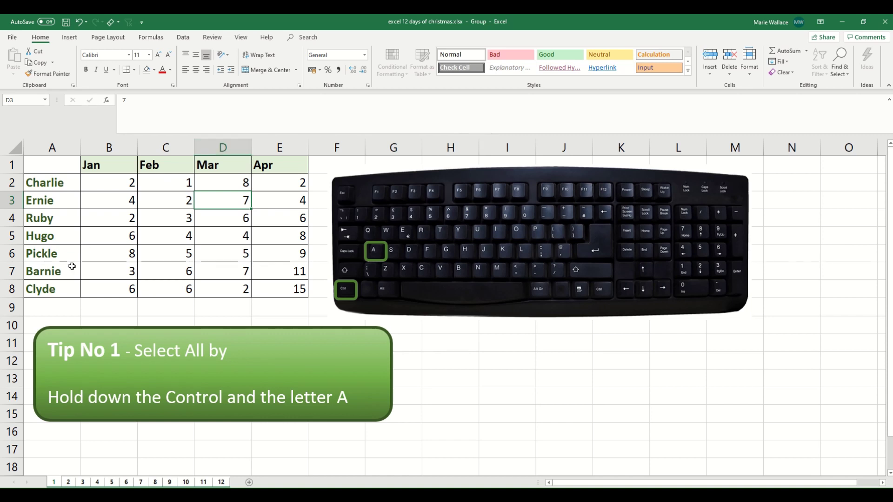
left_click_drag(52, 183, 48, 290)
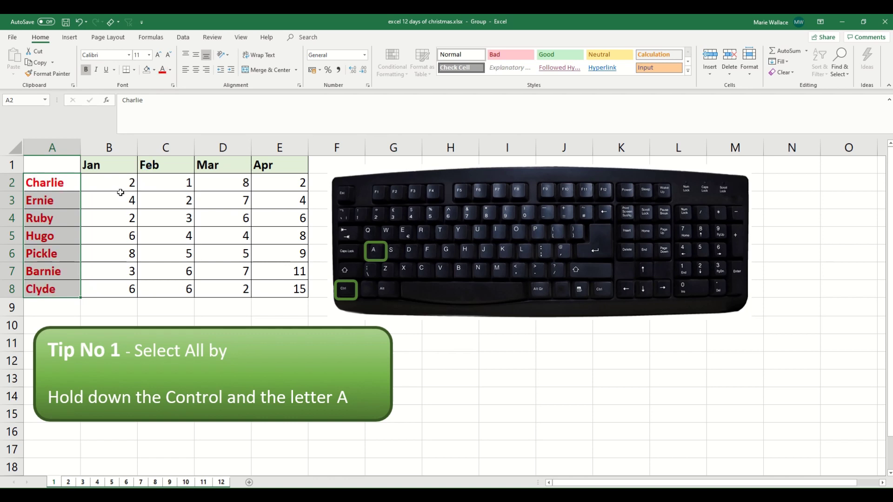
left_click(110, 214)
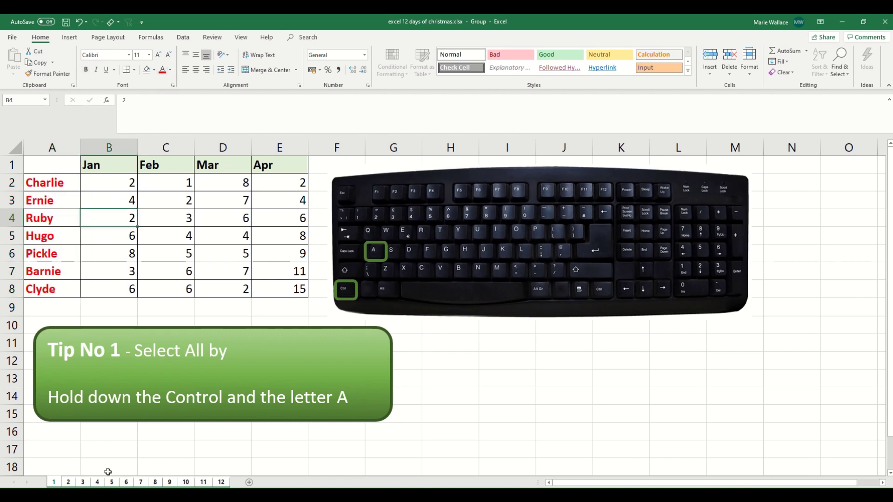
Step: Ungroup the worksheets and check the font colour of the names on worksheets 3, 5 and 7
left_click(83, 482)
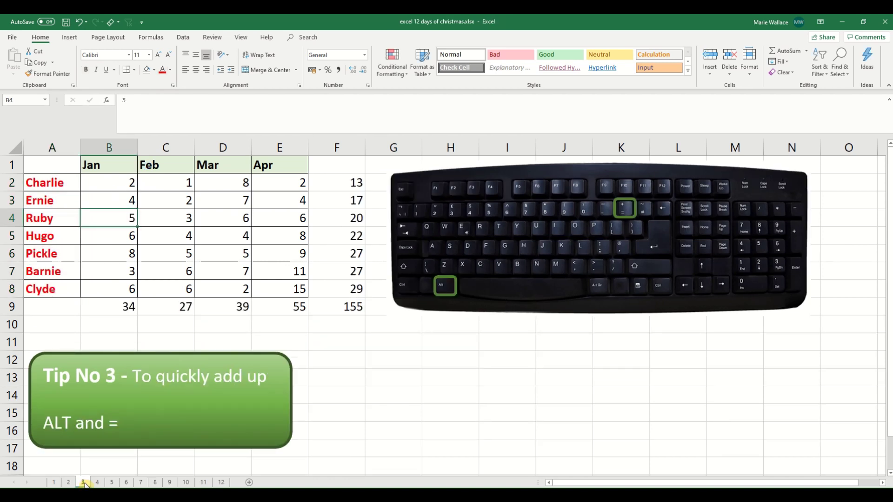
left_click(113, 482)
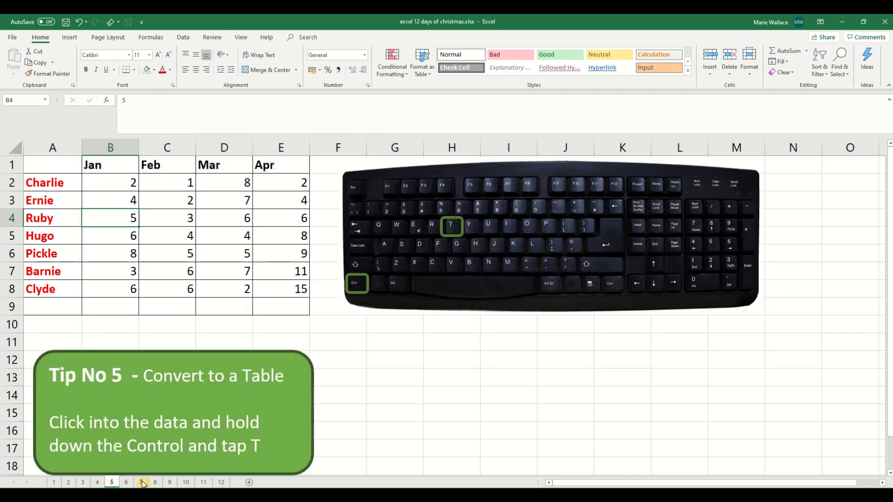
left_click(141, 482)
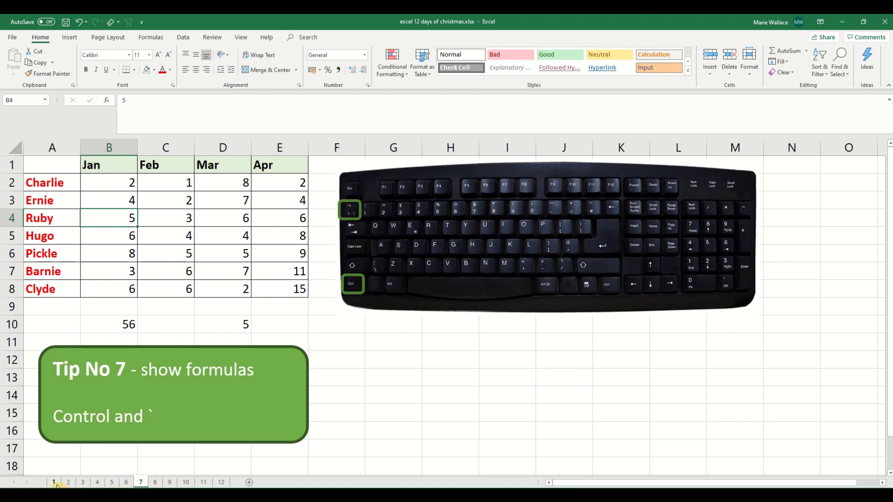
left_click(83, 482)
Step: Group the non-adjacent worksheets 4, 1, 7 and 10, and release the group by switching to worksheet 5
left_click(97, 482)
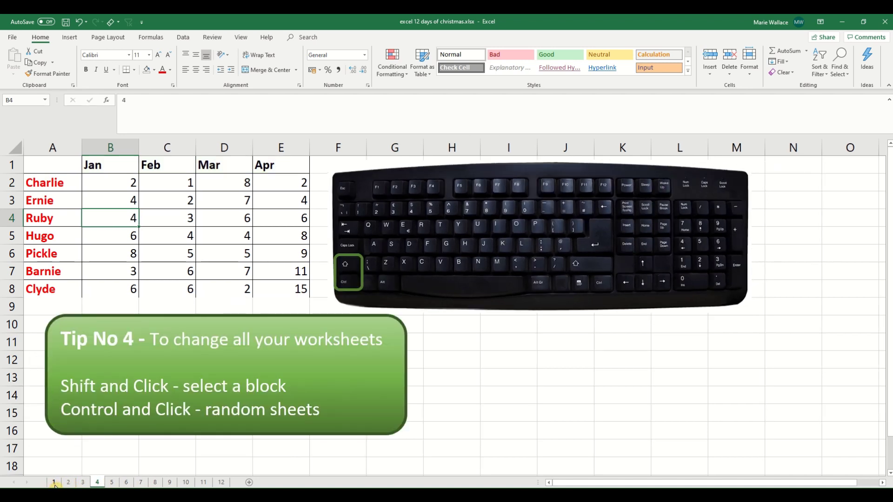
left_click(55, 482, "ctrl")
left_click(141, 482, "ctrl")
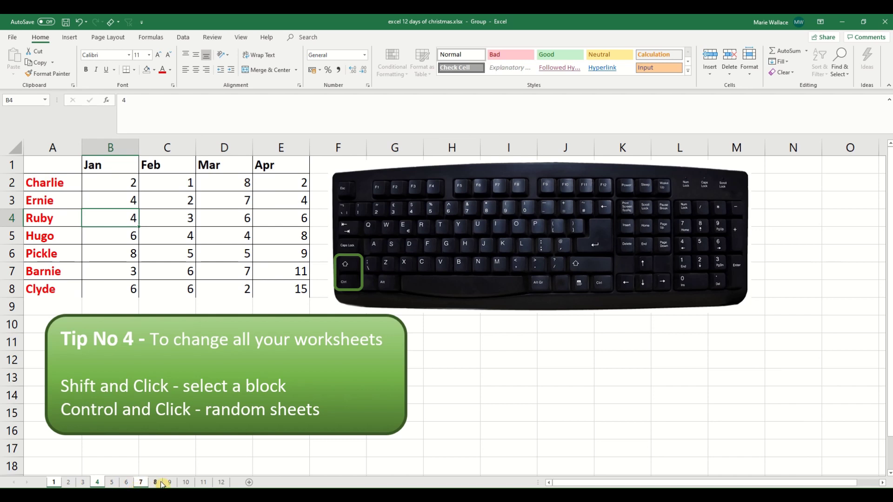
left_click(185, 483, "ctrl")
left_click(113, 482)
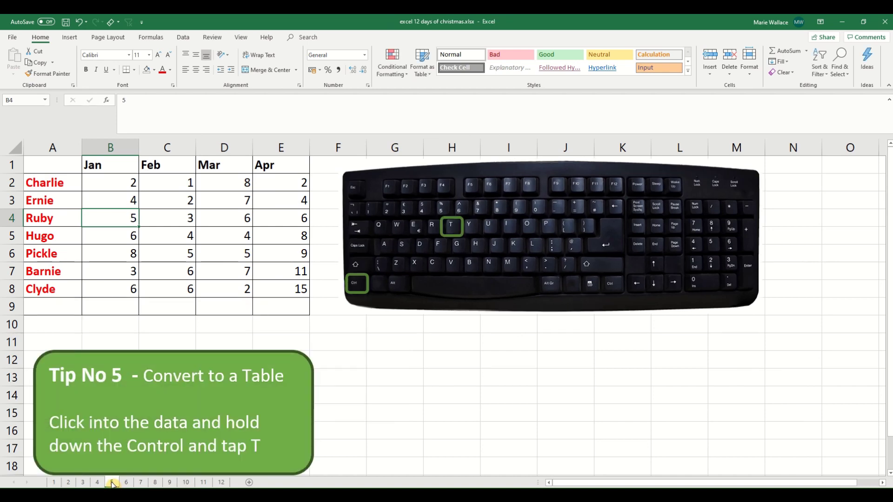
Step: Convert the data A1:E8 on worksheet 5 into a table with headers and apply the orange table style
left_click(98, 485)
left_click(112, 486)
left_click(175, 234)
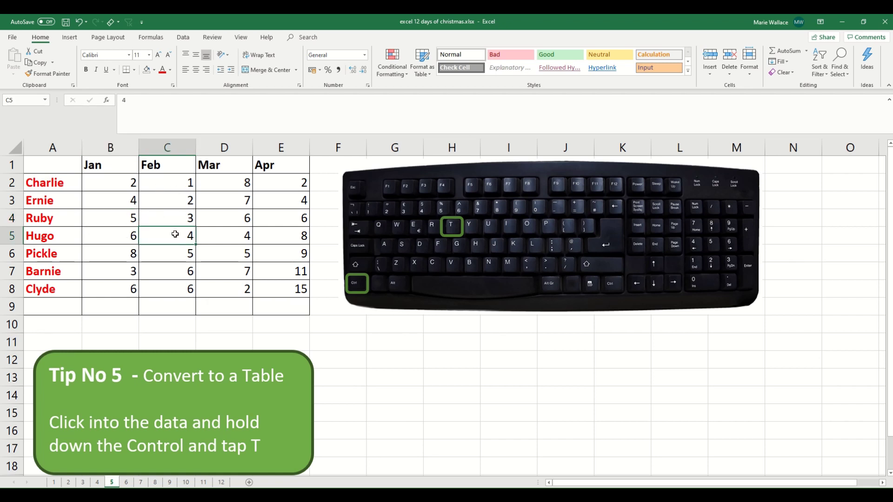
key("ctrl+t")
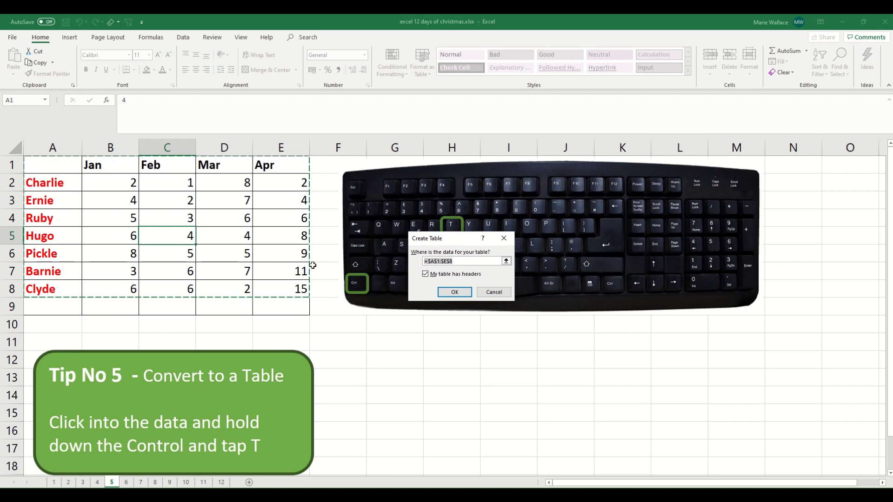
left_click(453, 293)
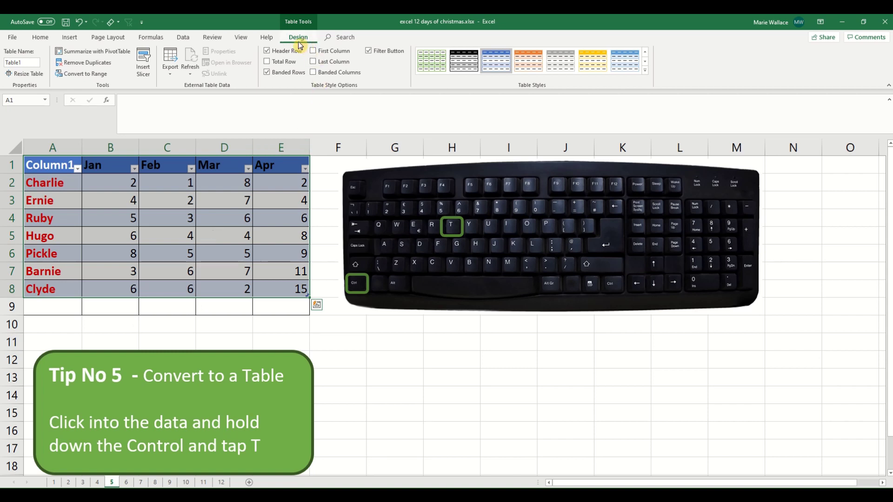
left_click(533, 70)
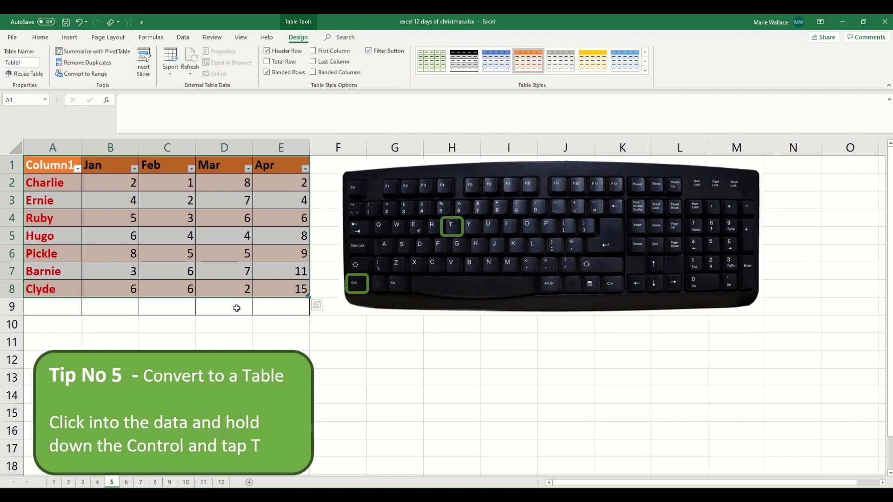
Step: Add a total row to the table, try Average and Count for the Mar column, and set it to Min
left_click(277, 64)
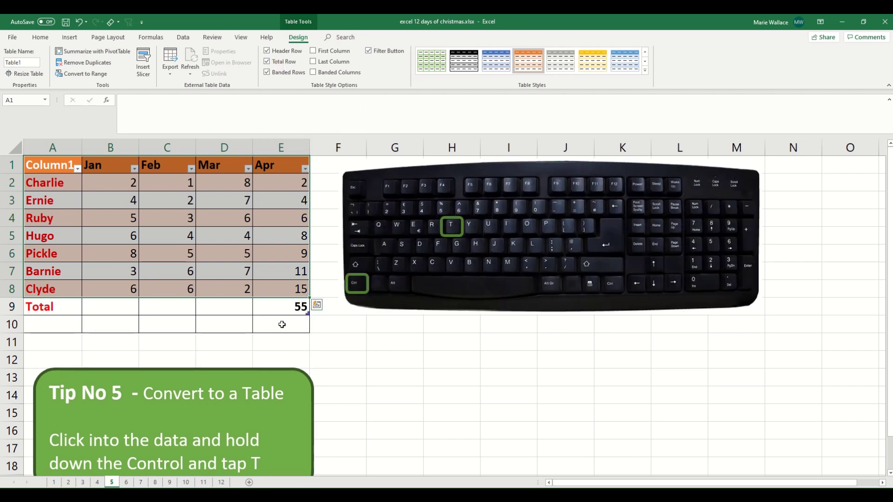
left_click(232, 309)
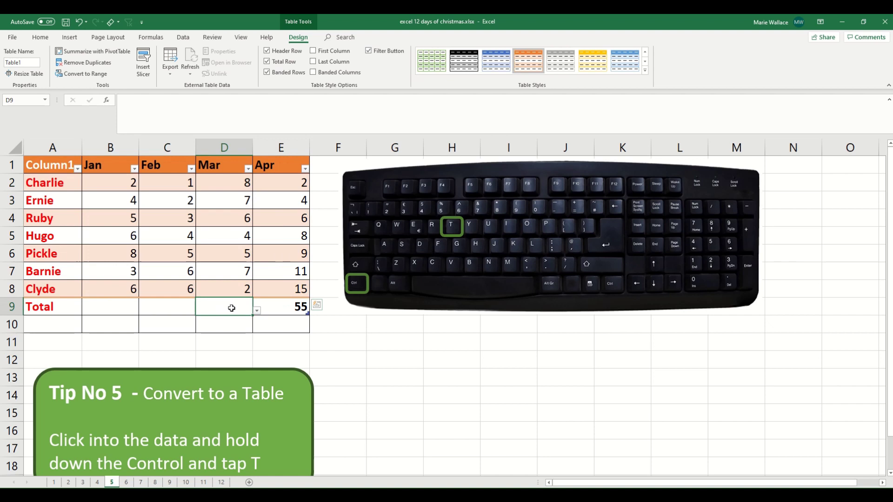
left_click(257, 311)
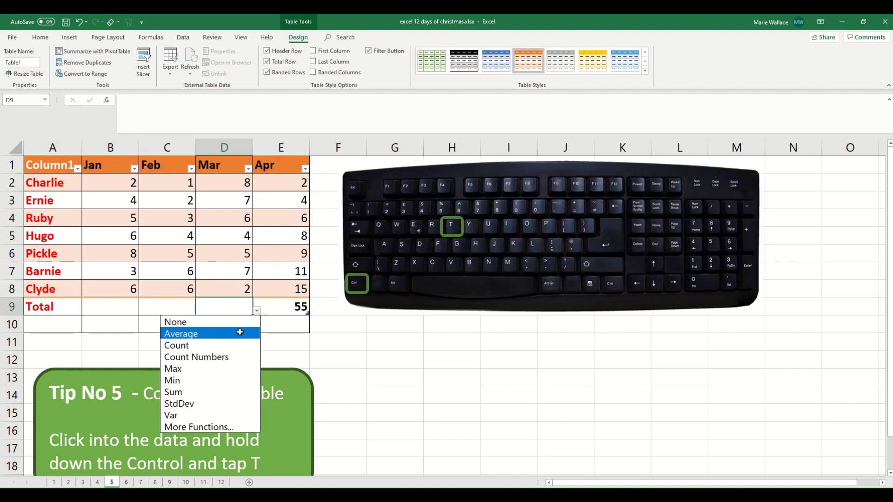
left_click(239, 333)
left_click(258, 311)
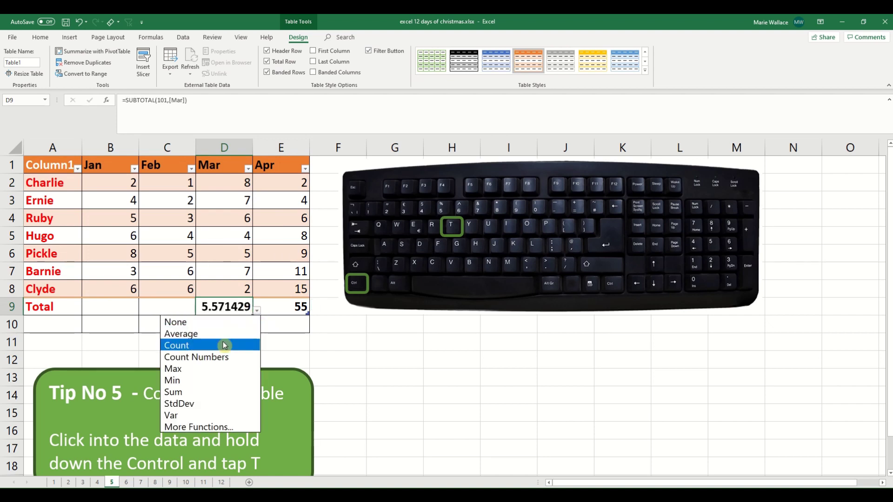
key("Escape")
left_click(257, 311)
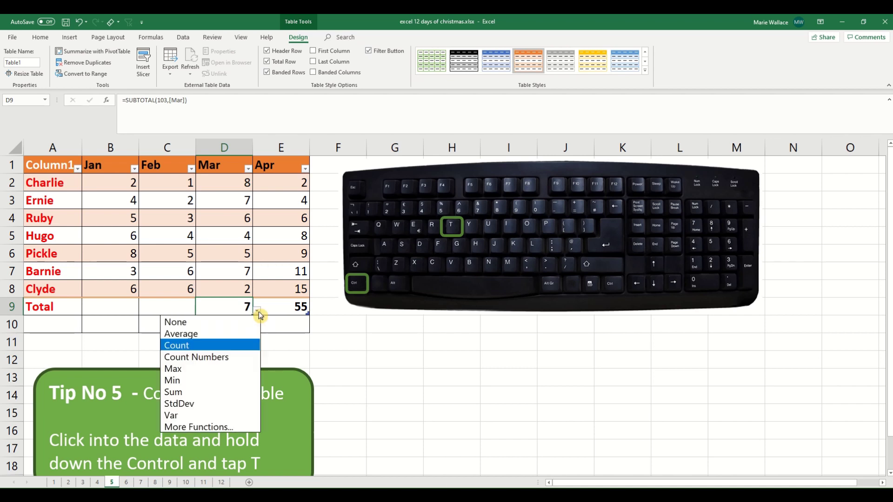
left_click(204, 382)
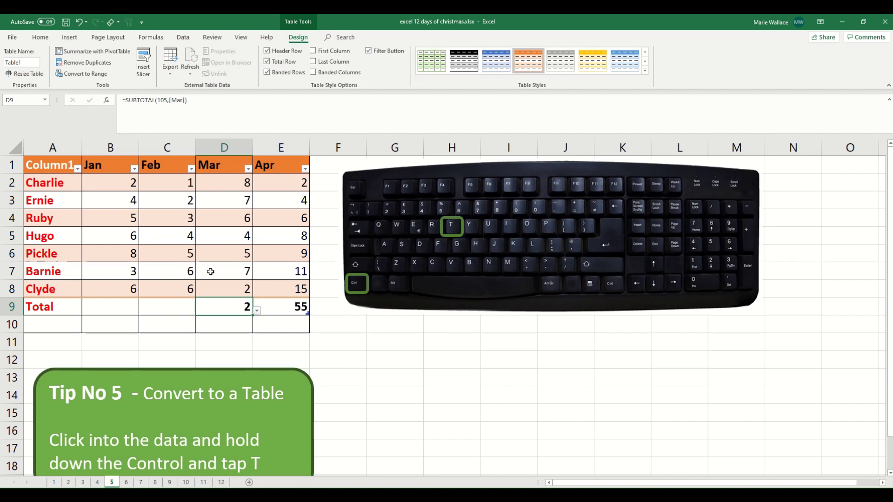
Step: Open the Format Cells dialog for cell B4 on worksheet 6 and close it without changes
left_click(128, 483)
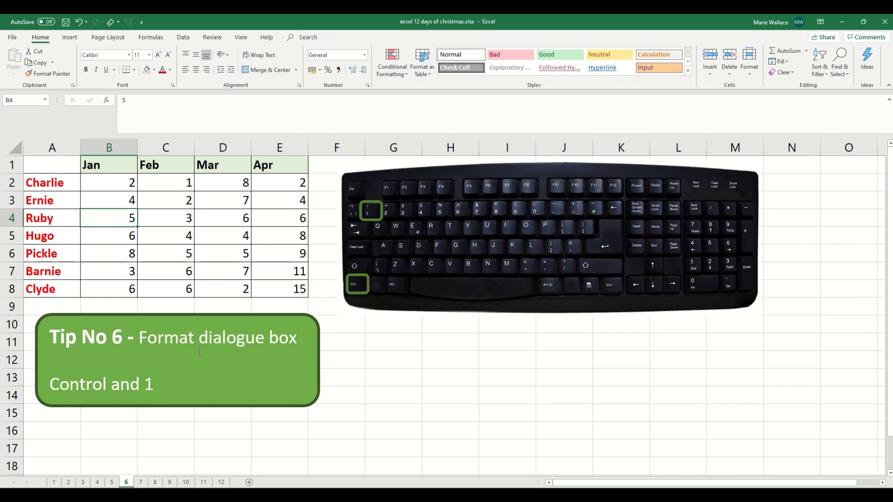
key("ctrl+1")
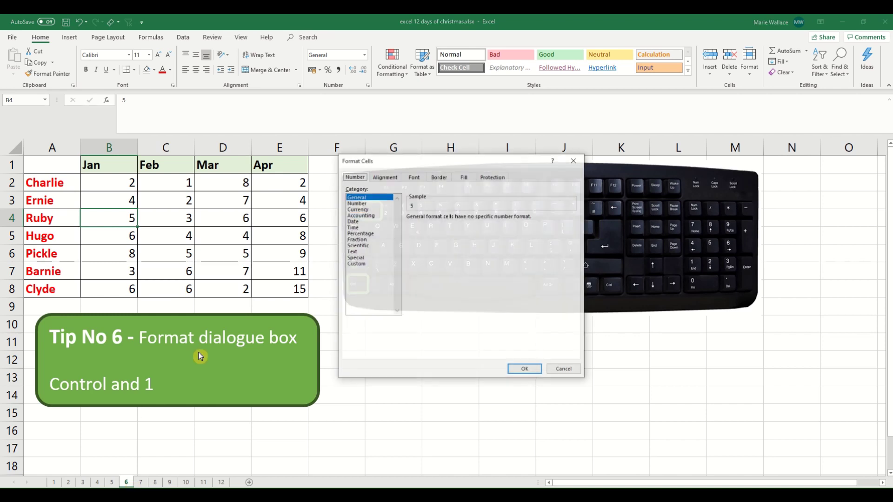
left_click(571, 371)
Step: Display the formulas on worksheet 7 to inspect them, and switch back to showing values
left_click(141, 483)
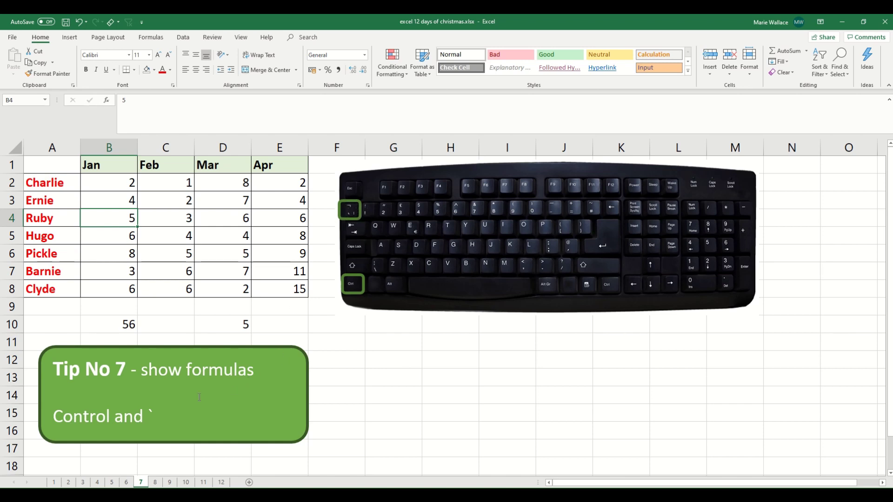
key("ctrl+grave")
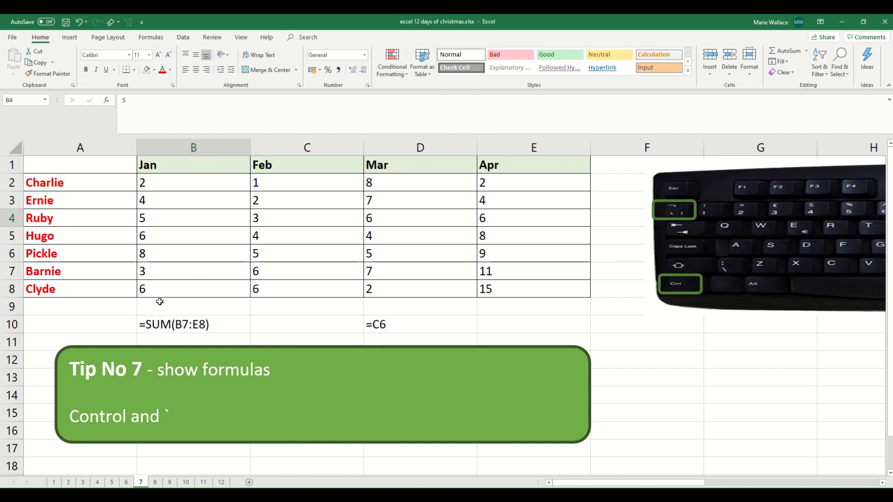
key("ctrl+grave")
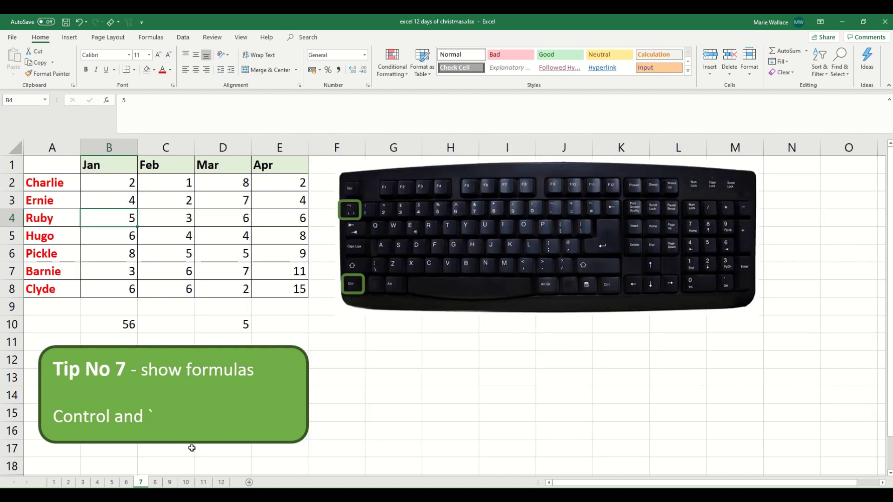
left_click(156, 483)
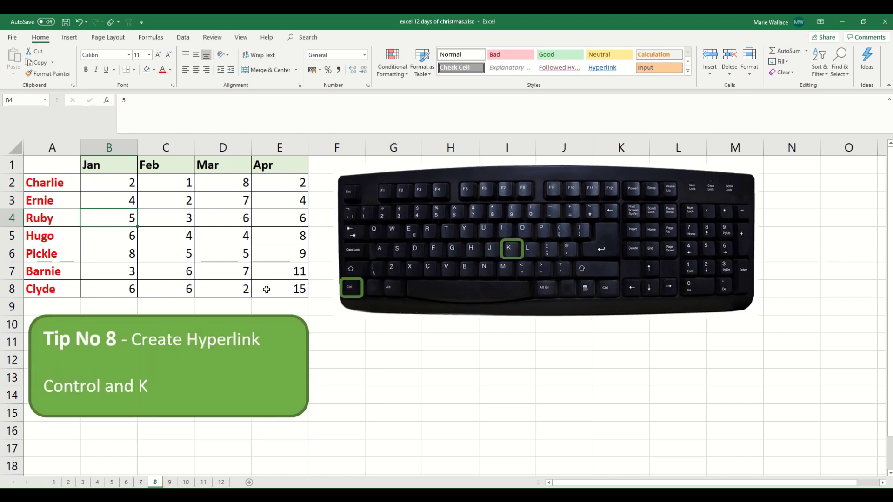
left_click(56, 256)
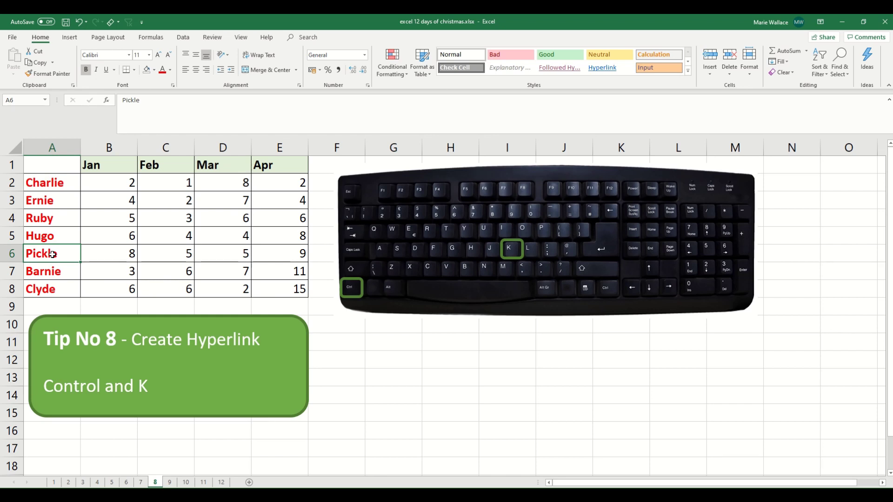
key("ctrl+k")
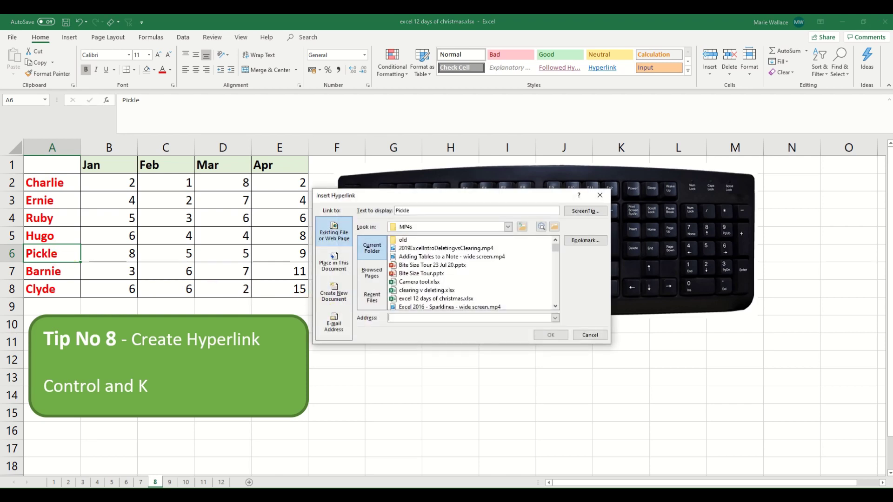
type("http://www.bbc.co.uk")
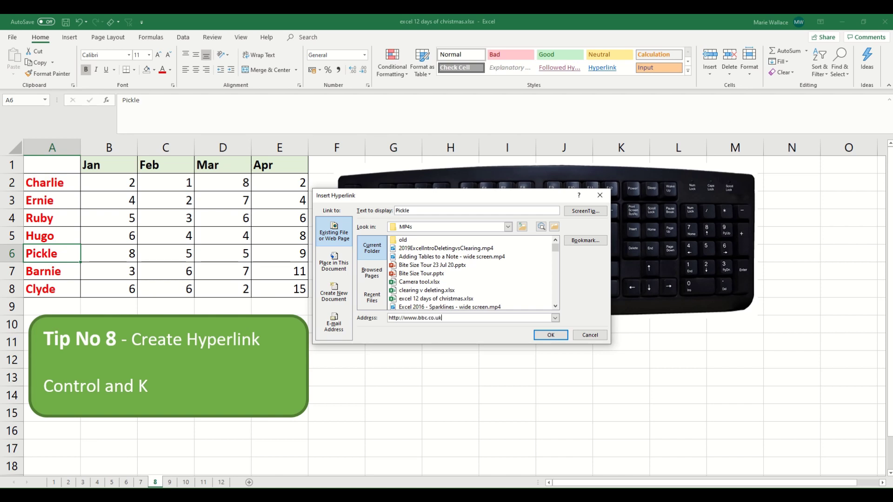
key("Return")
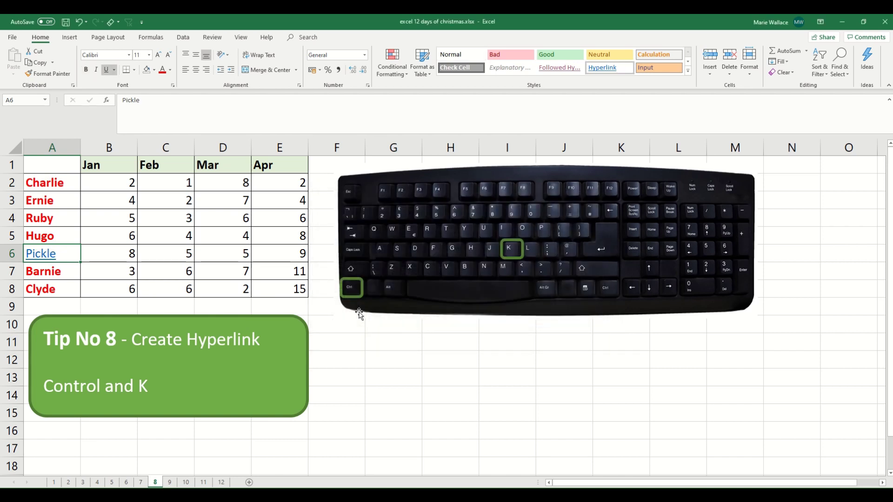
Step: On worksheet 9, insert today's date as a static value in cell H11
mouse_move(50, 259)
left_click(170, 483)
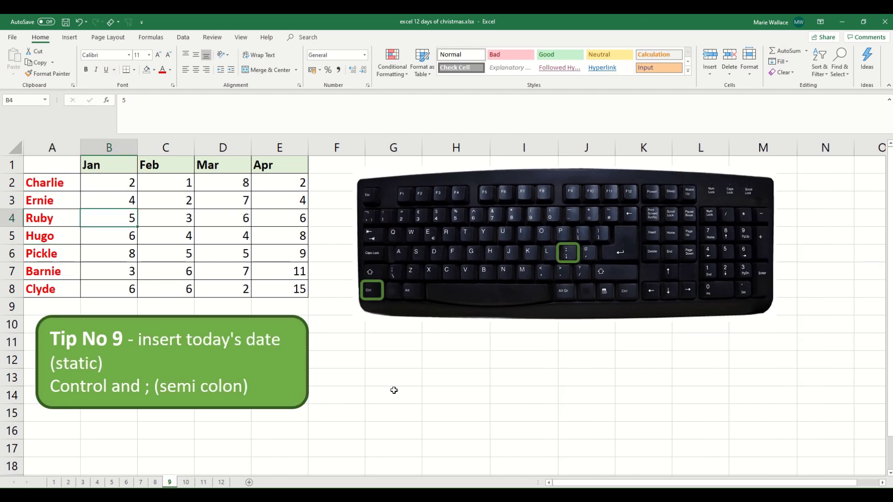
left_click(457, 346)
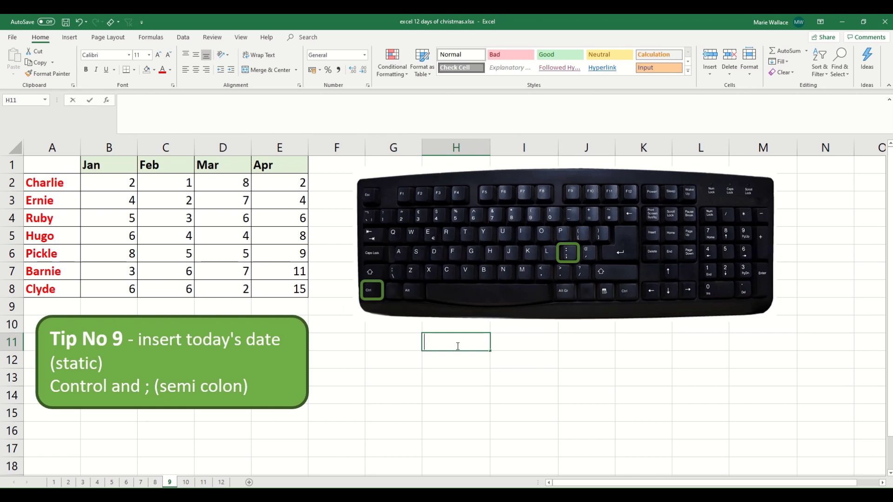
key("ctrl+semicolon")
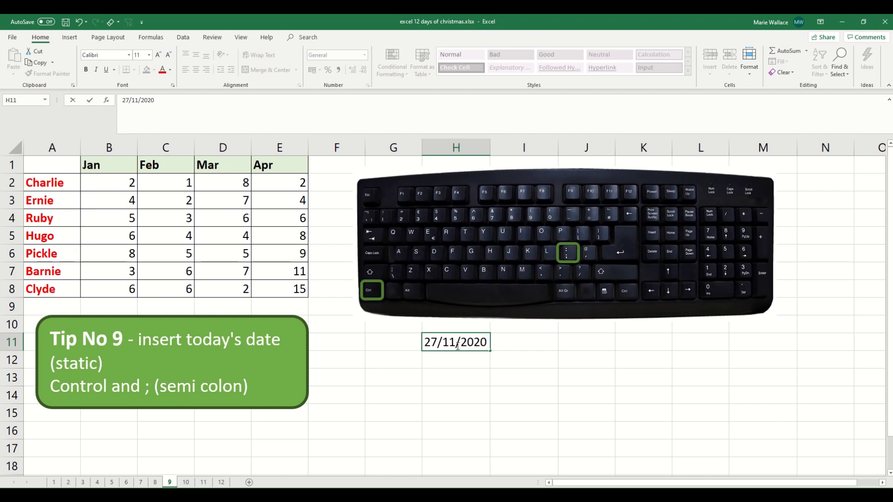
Step: On worksheet 10, enter the formula =today() in cell G11 for a date that updates daily, and reselect the cell
left_click(185, 482)
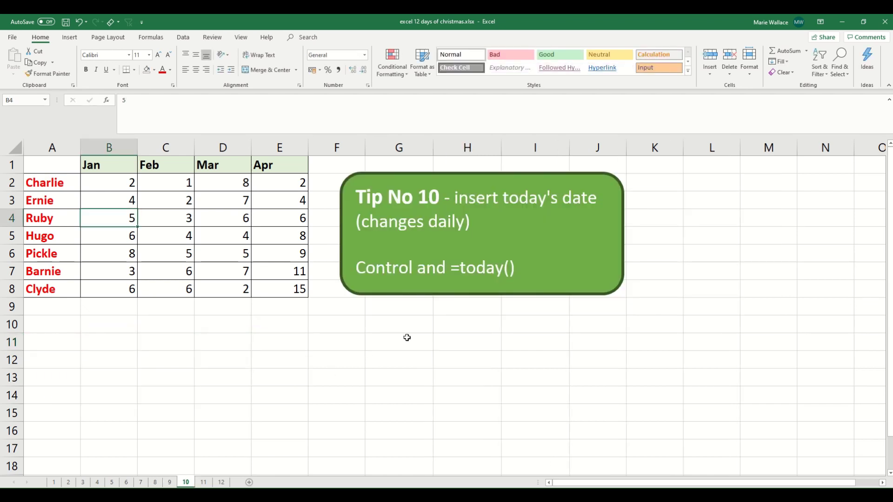
left_click(389, 343)
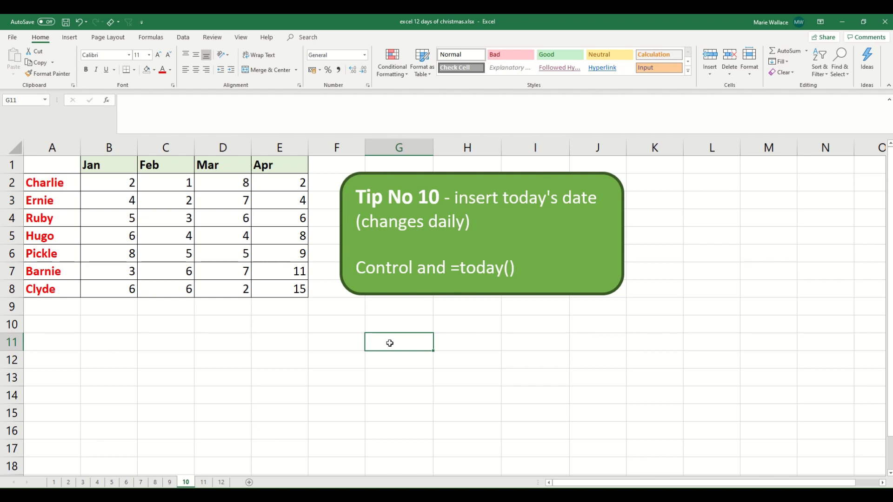
type("=toda")
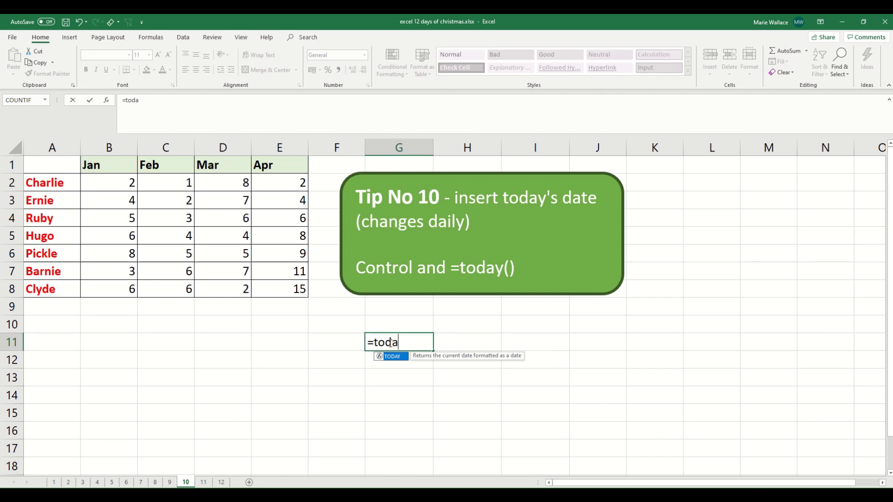
type("y()")
key("Return")
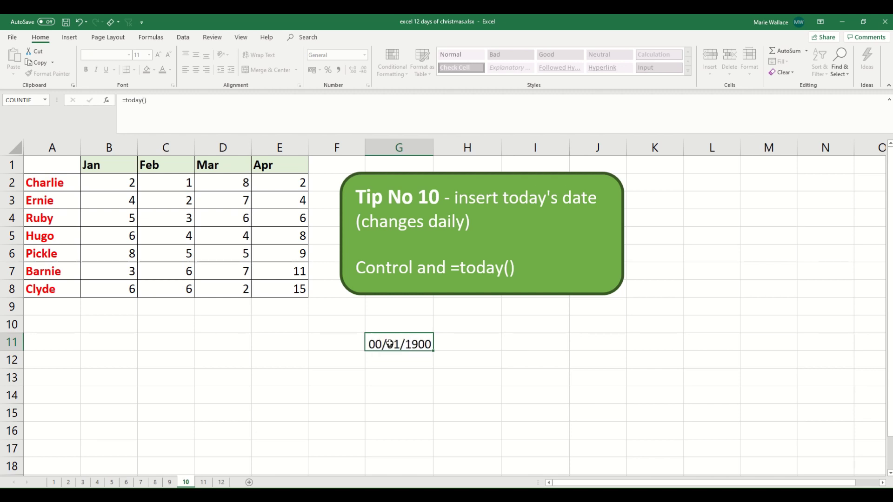
left_click(390, 342)
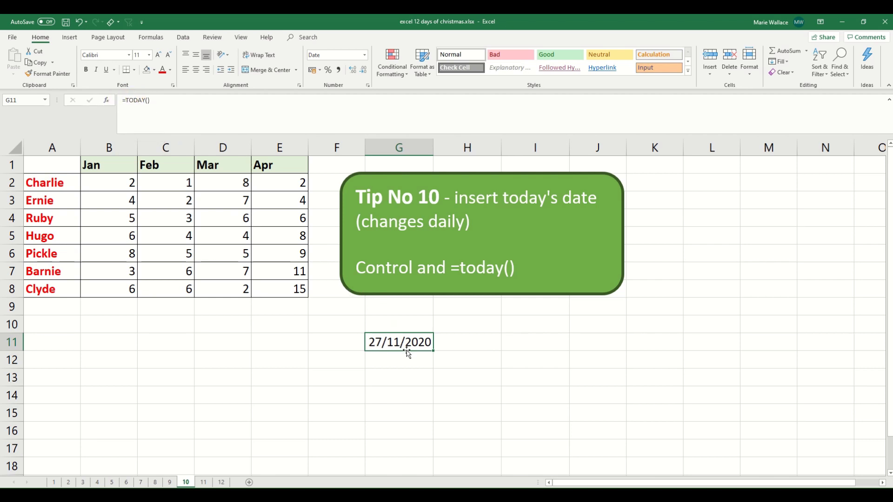
Step: On worksheet 11, select the entire row 13 starting from cell G13
left_click(203, 482)
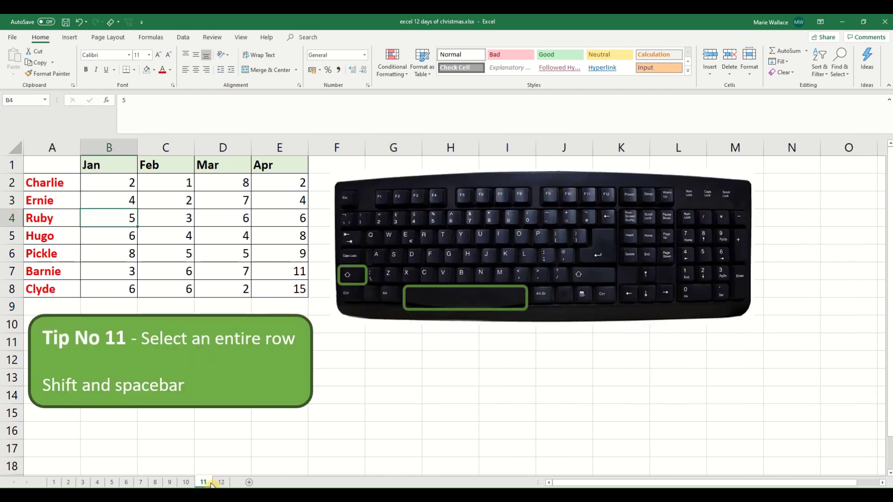
left_click(418, 377)
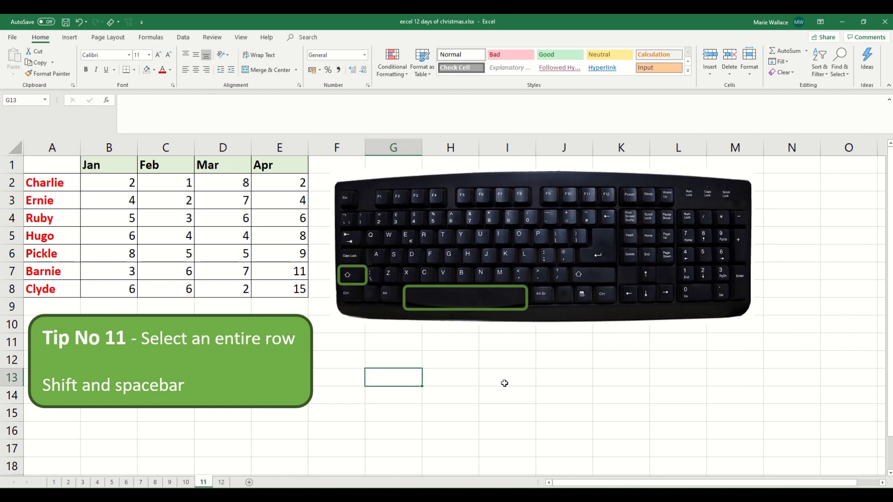
key("shift+space")
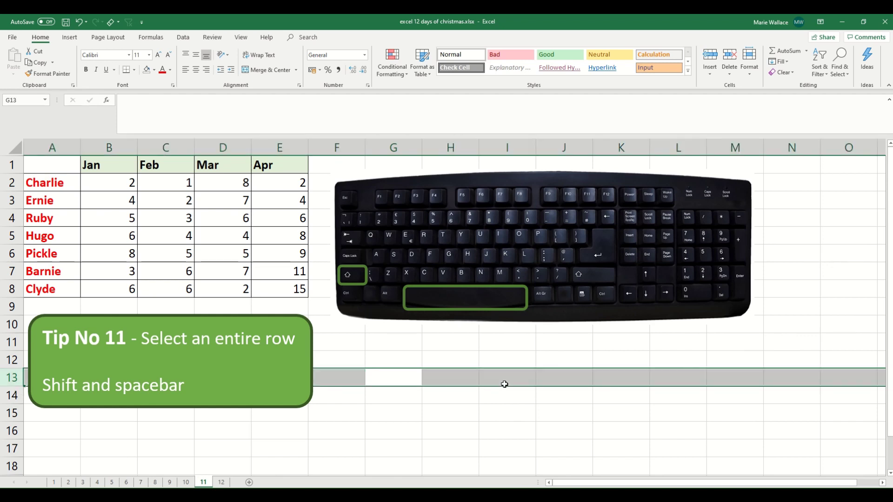
Step: On worksheet 12, select the entire column G starting from cell G13
left_click(221, 482)
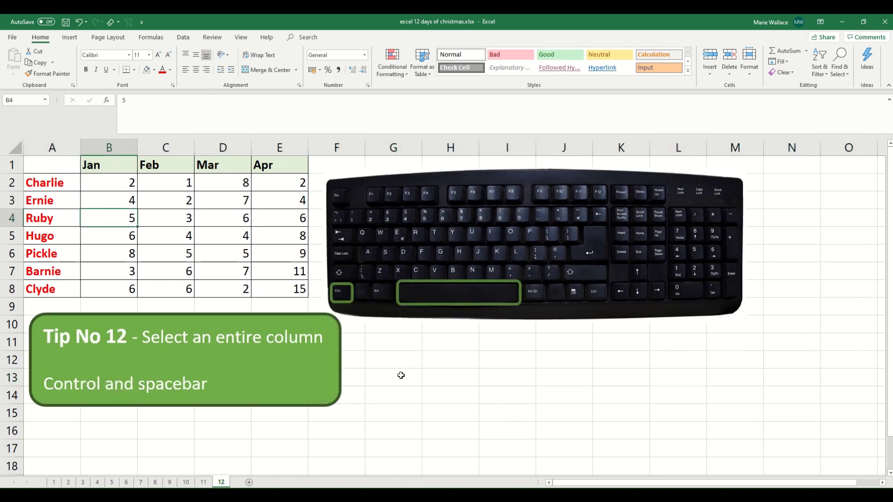
left_click(401, 375)
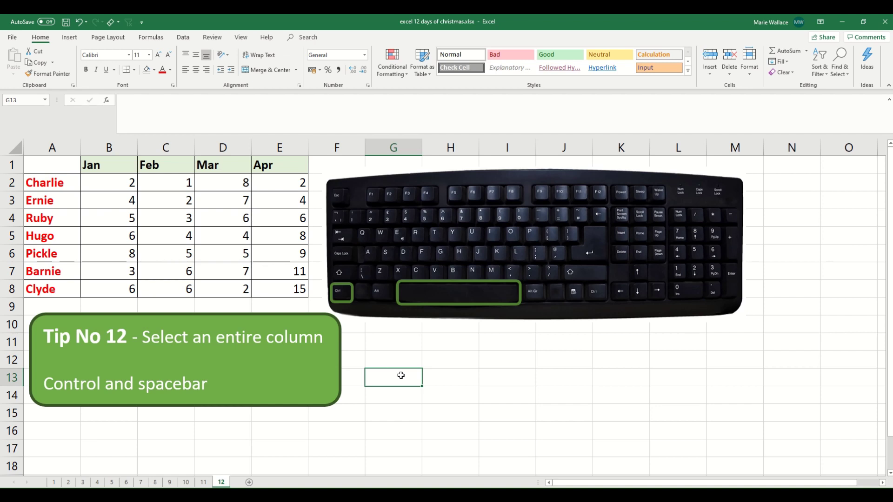
key("ctrl+space")
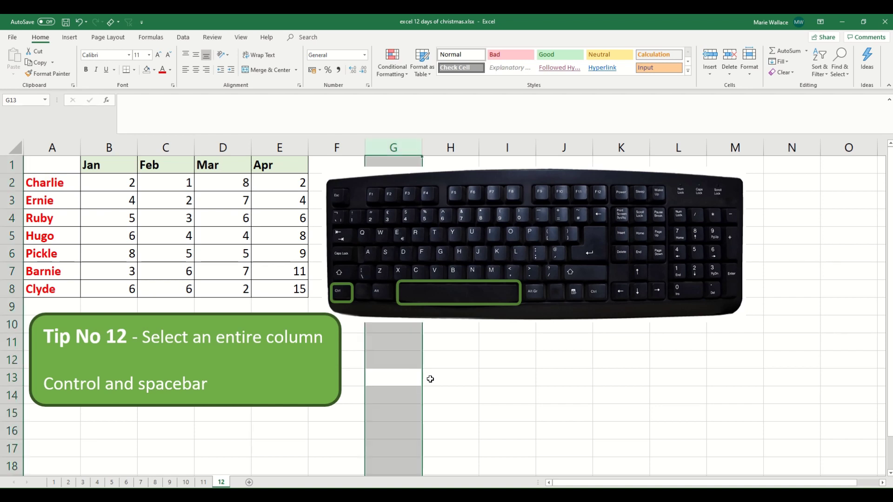
left_click(444, 379)
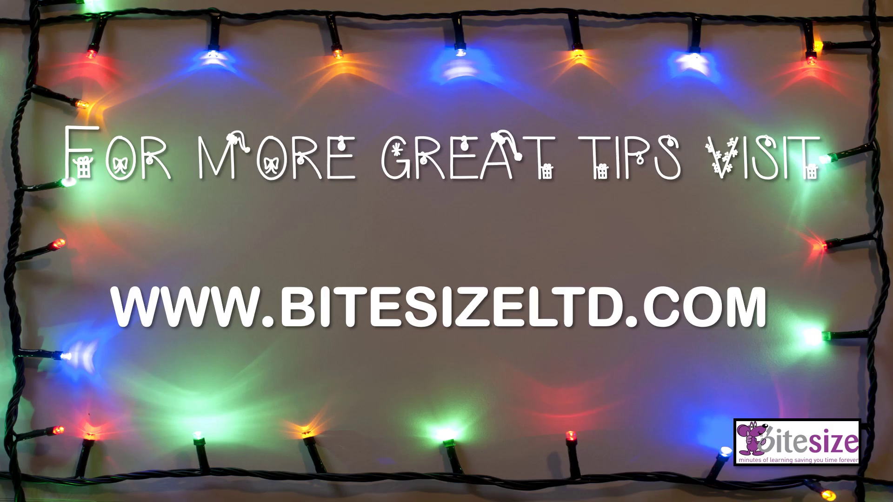